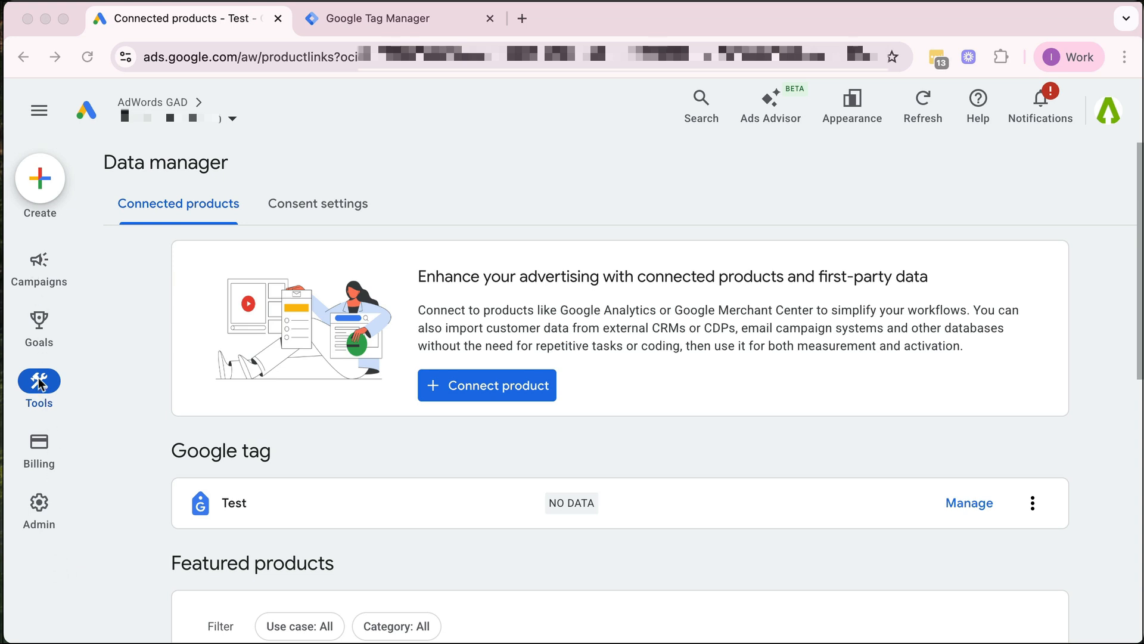
Step: Open the Data manager and examine the Google tag entry and the featured products on the connected products page
left_click(33, 559)
mouse_move(37, 386)
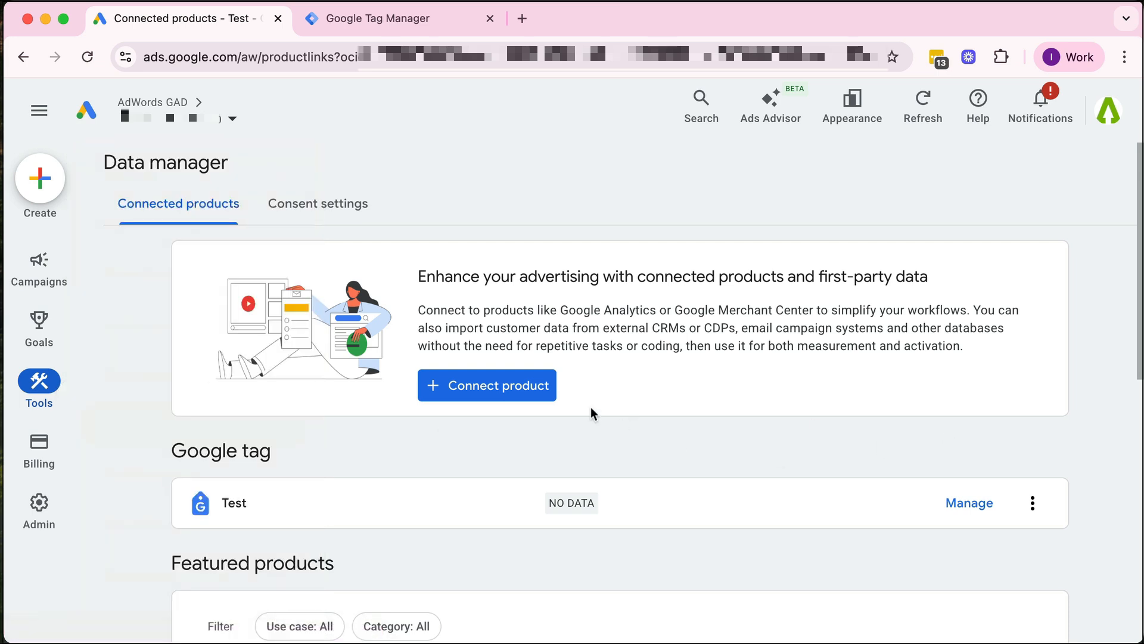
scroll(545, 456, "down", 1)
scroll(545, 456, "down", 1)
left_click_drag(172, 396, 307, 404)
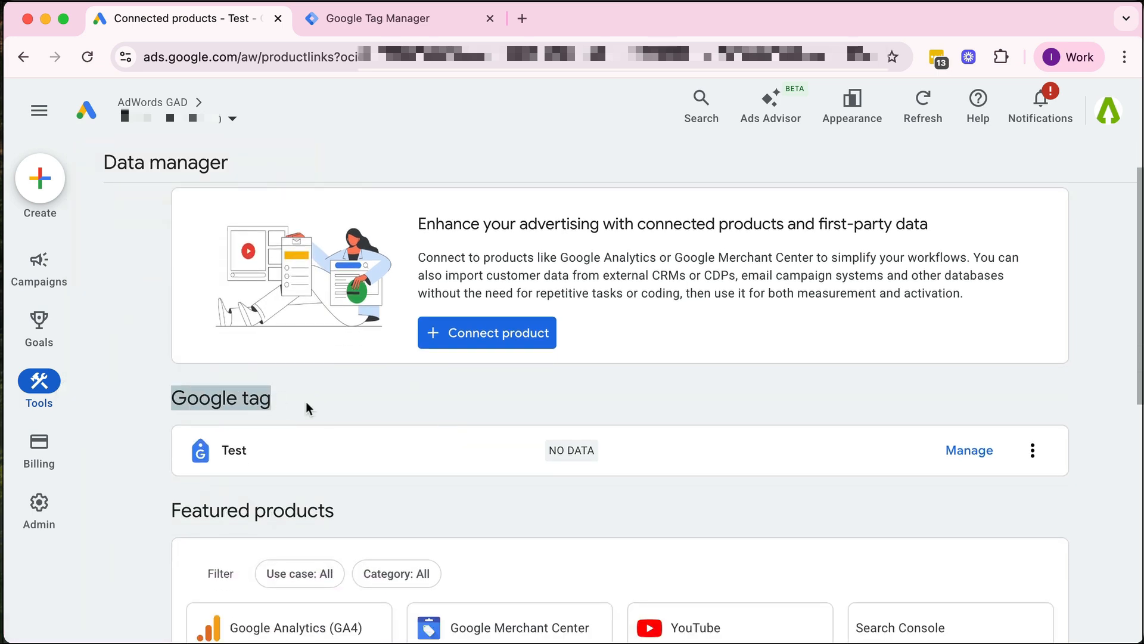
left_click(307, 405)
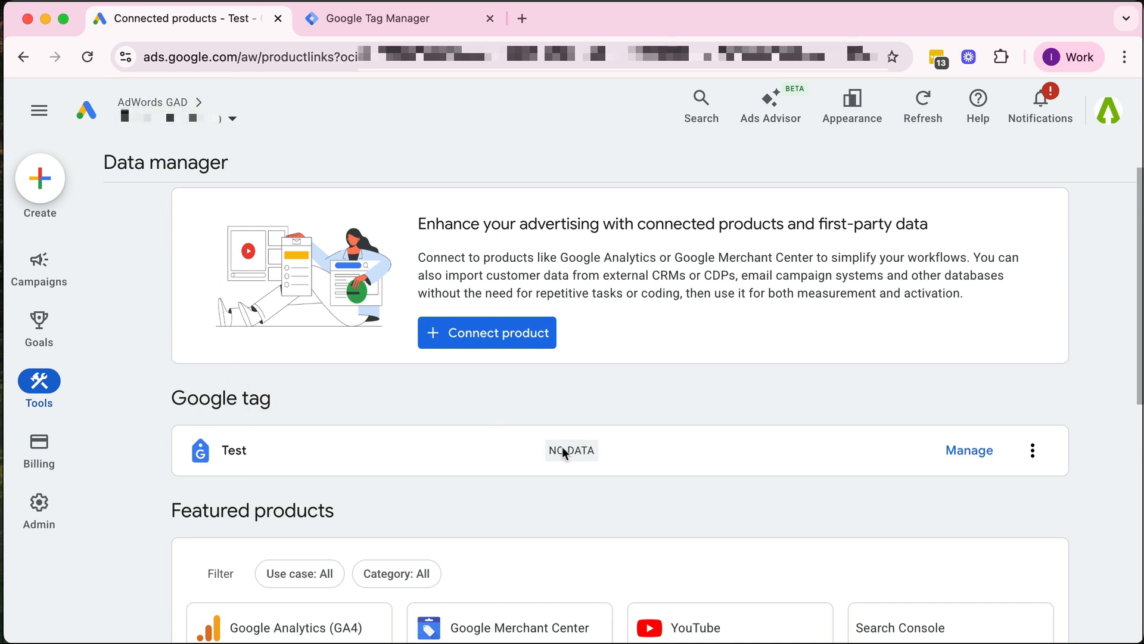
scroll(611, 477, "down", 3)
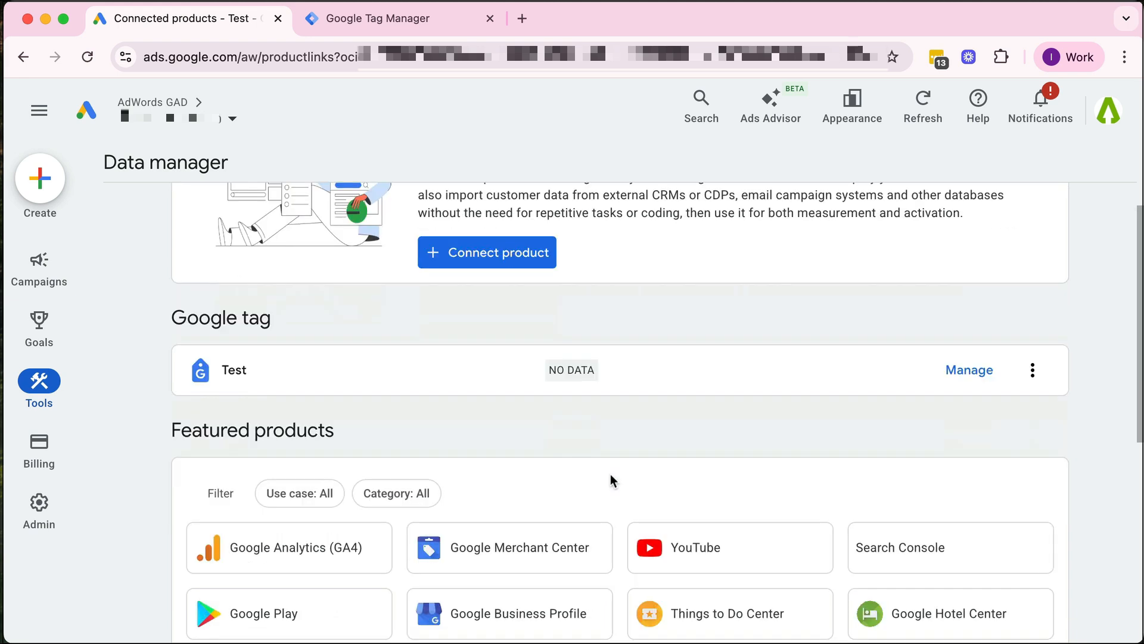
scroll(610, 477, "up", 1)
scroll(611, 474, "up", 1)
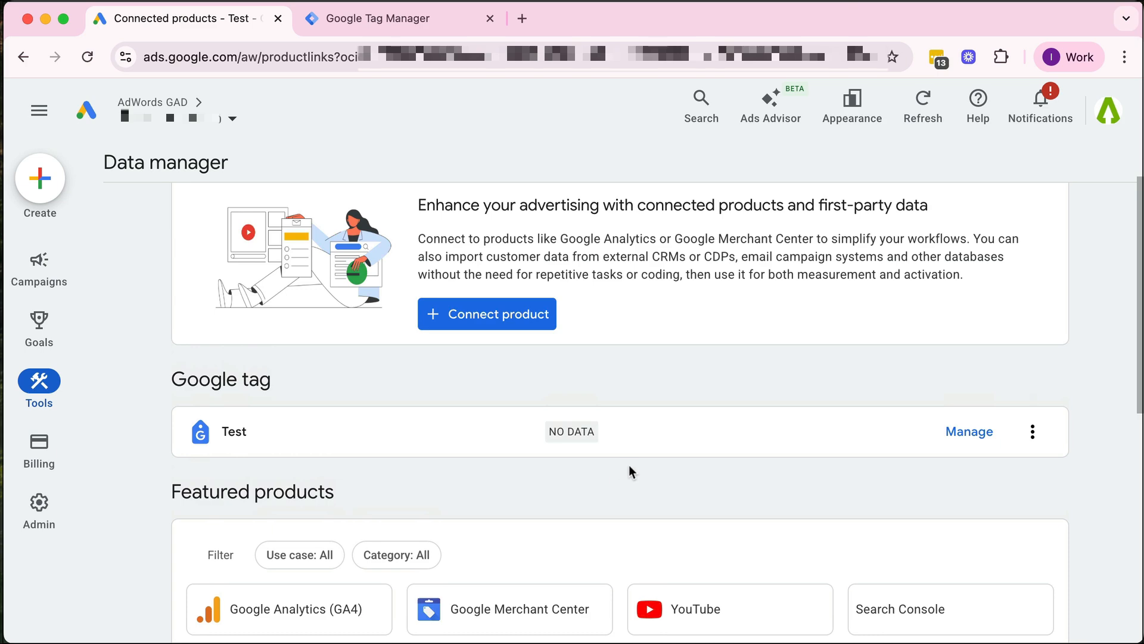
scroll(298, 375, "down", 3)
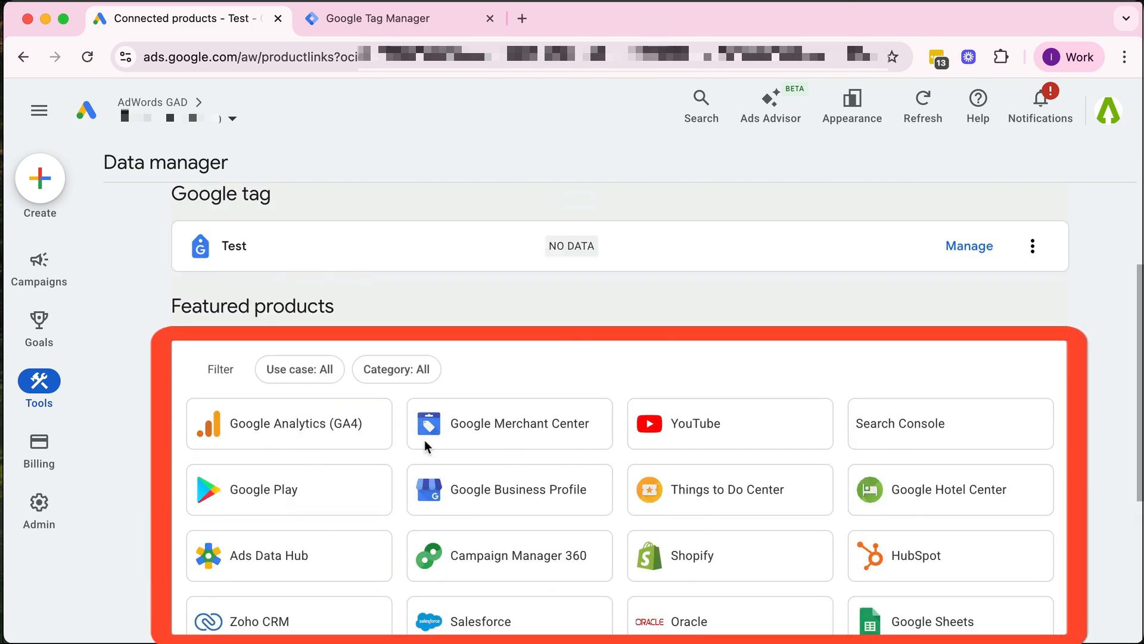
scroll(604, 498, "up", 1)
scroll(604, 498, "up", 4)
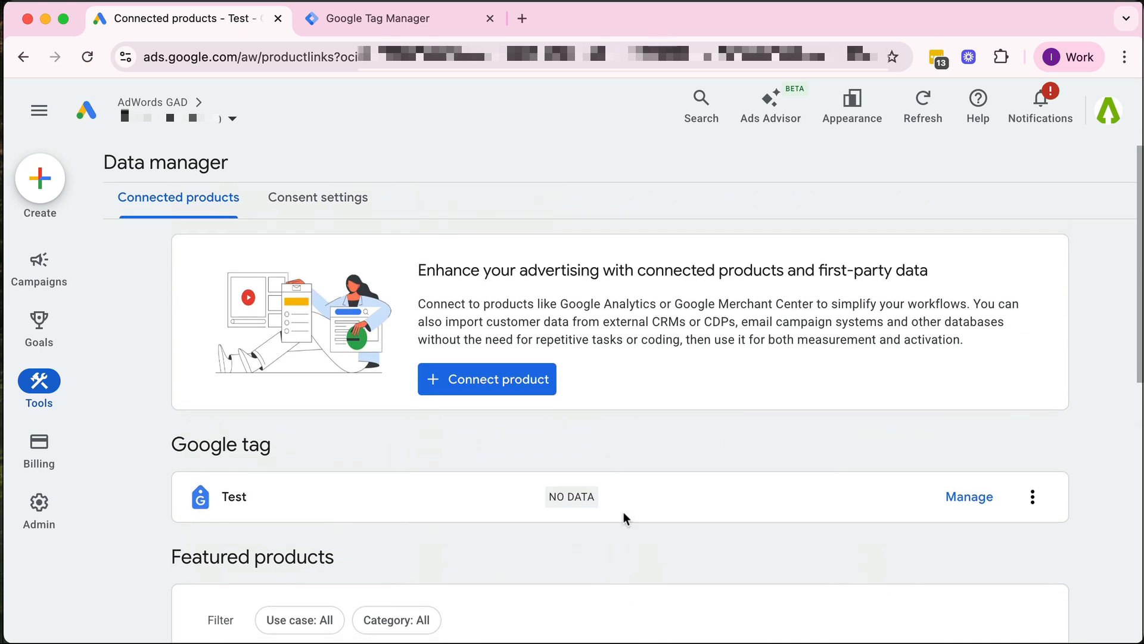
Step: Review the Test Google tag's admin options and its tag name, IDs and destinations, and return to the Data manager
left_click(964, 497)
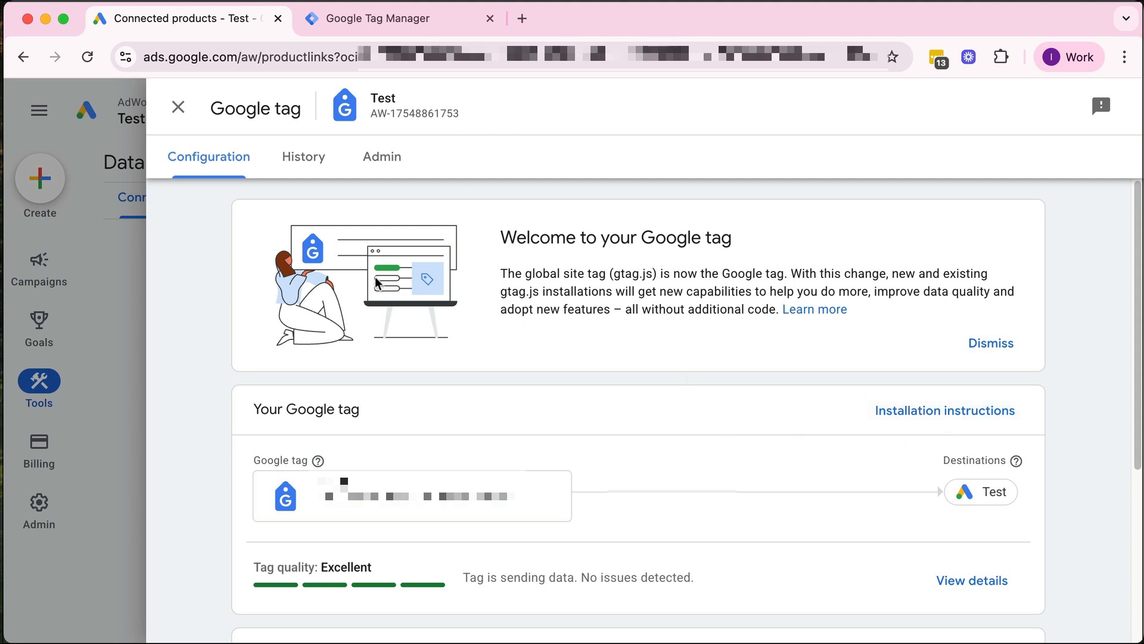
left_click(390, 169)
left_click(365, 274)
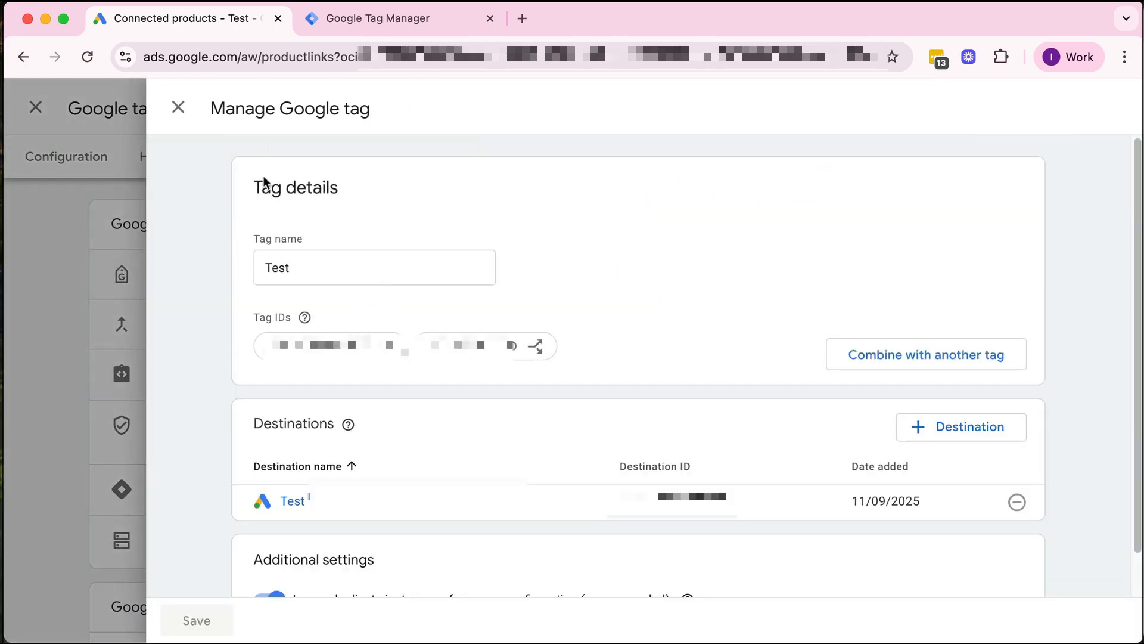
left_click(178, 108)
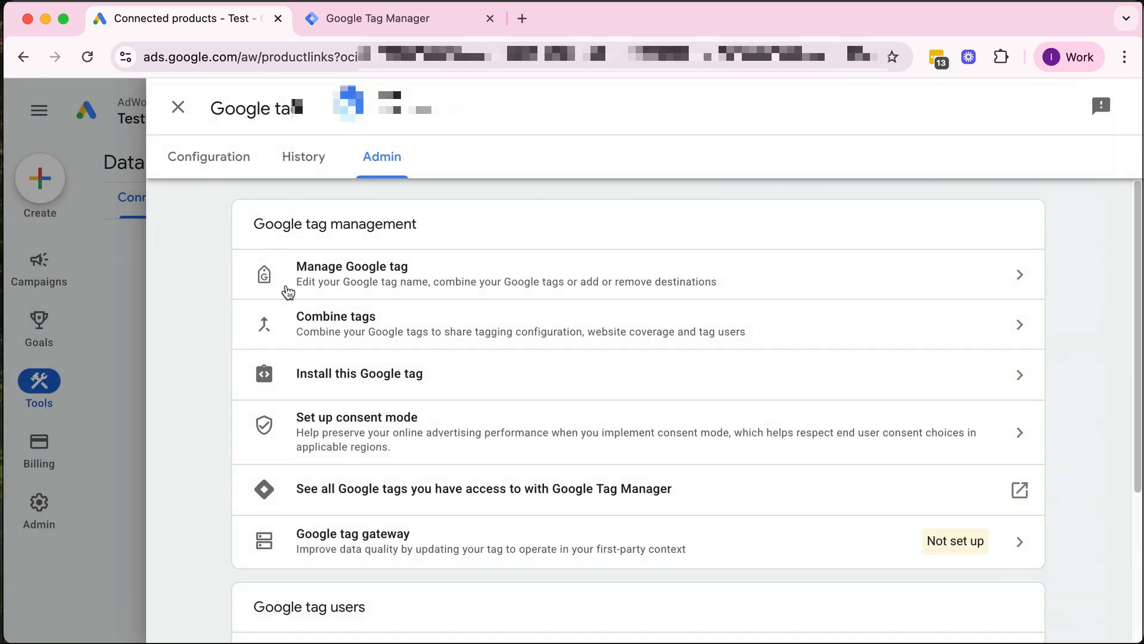
left_click(178, 108)
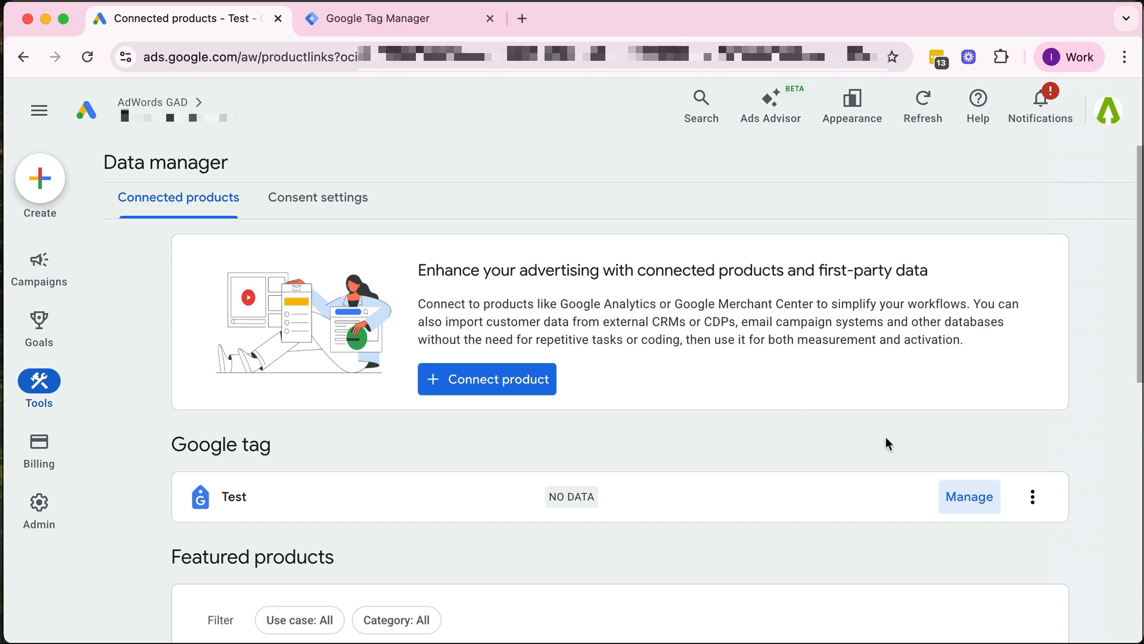
Step: Open the Test Google tag's manual installation instructions and select the AW tag ID in the snippet's config line
left_click(977, 500)
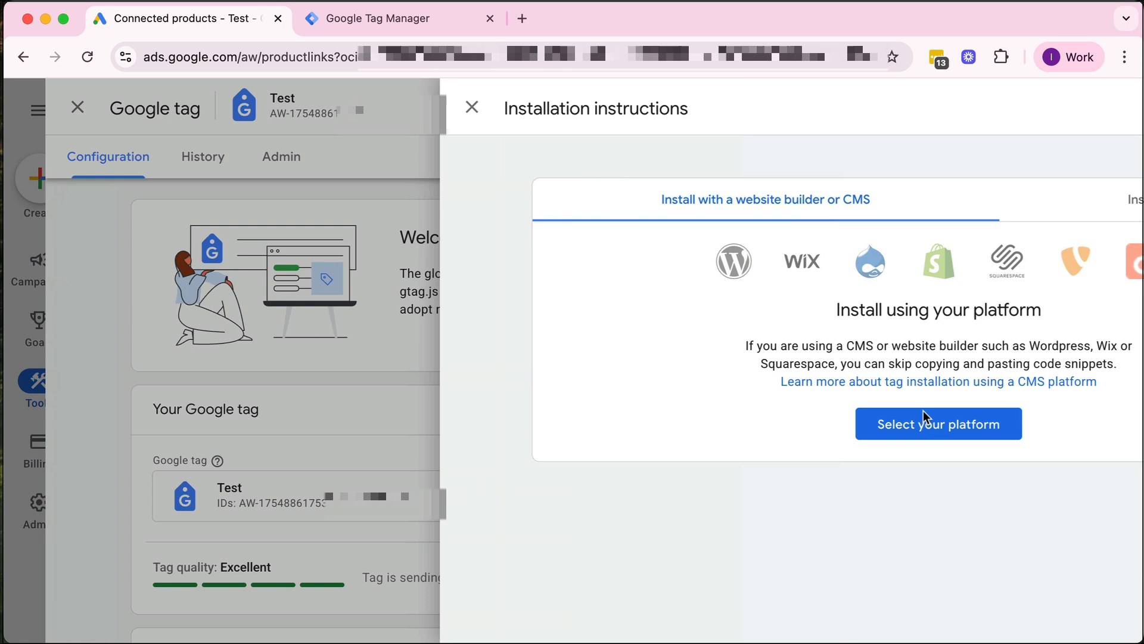
left_click(925, 417)
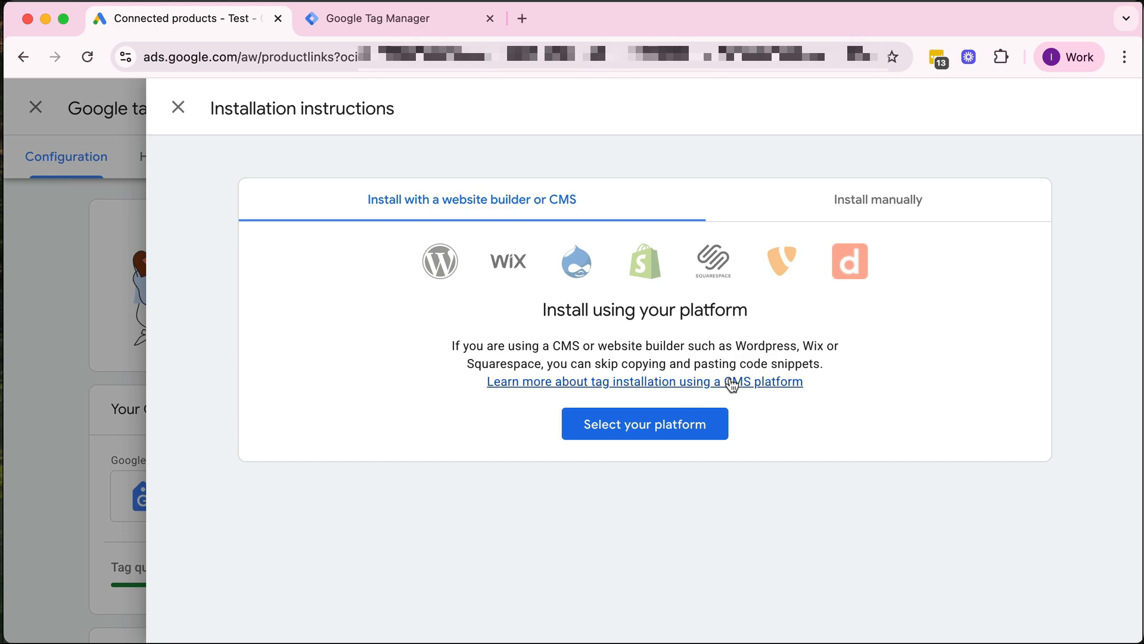
left_click(863, 205)
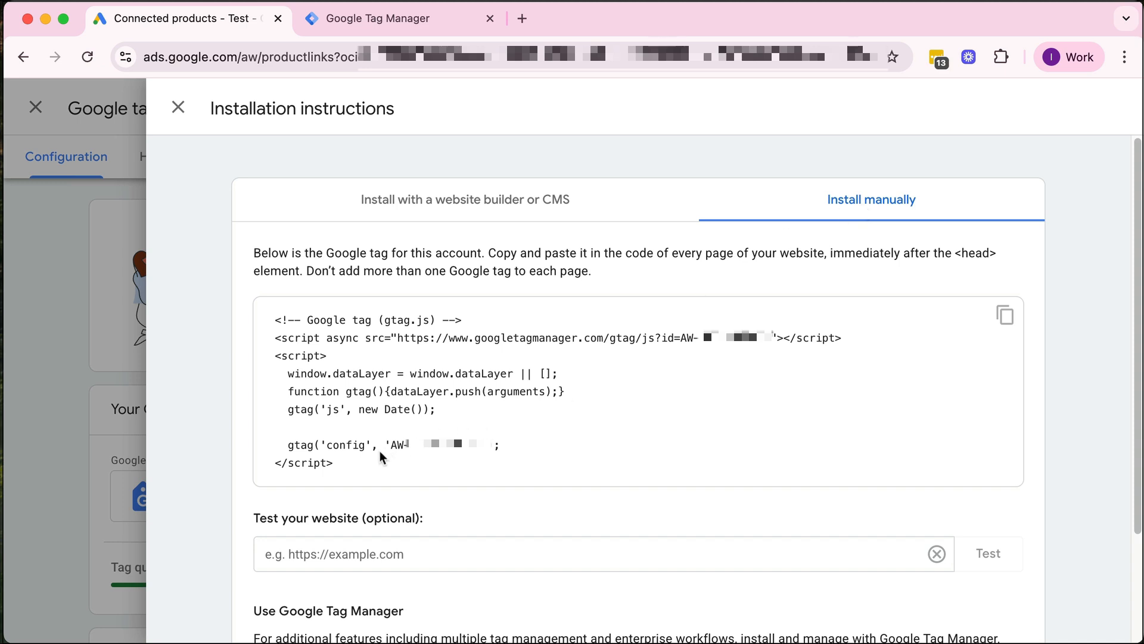
left_click_drag(390, 446, 485, 453)
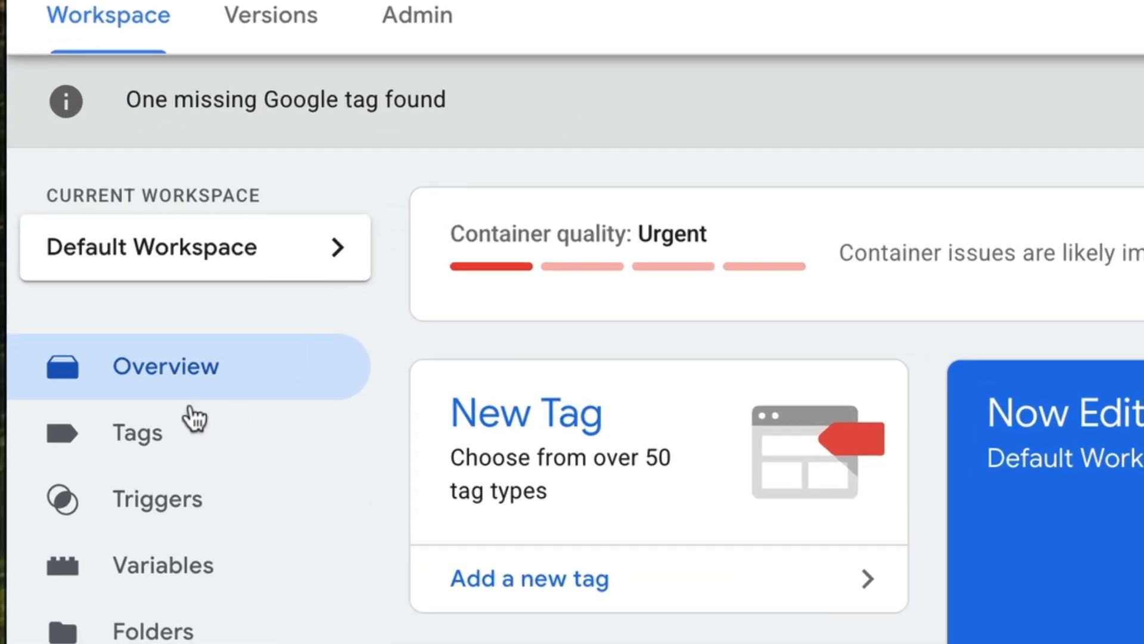
Step: In the Google Tag Manager workspace, create a tag named "Google Tag (new)" with Google Tag as its type
left_click(108, 452)
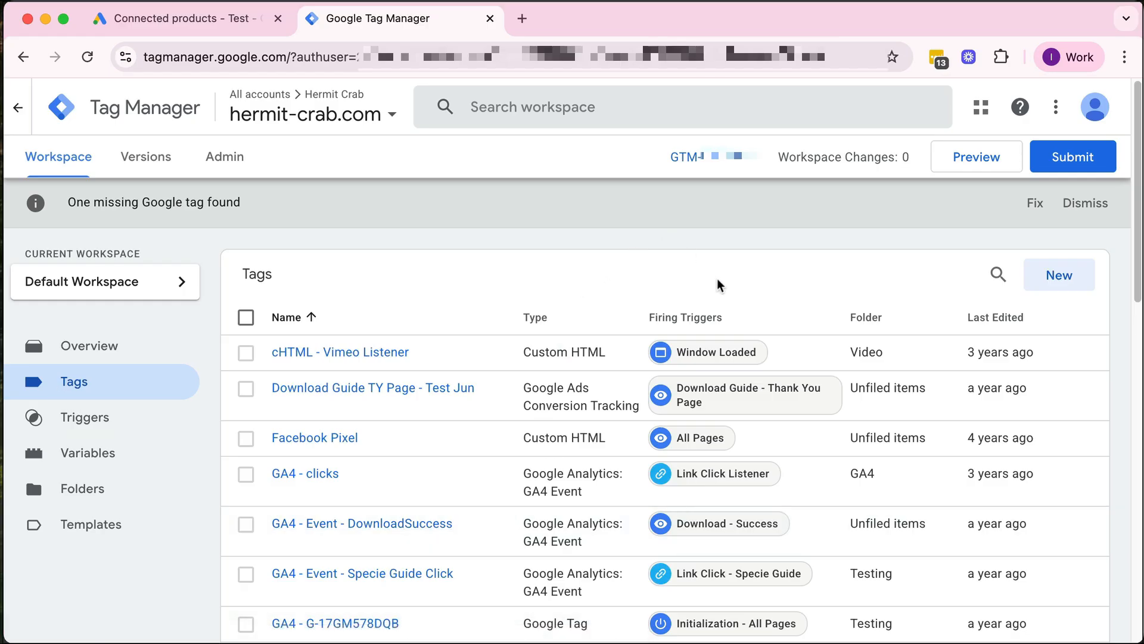
left_click(1078, 281)
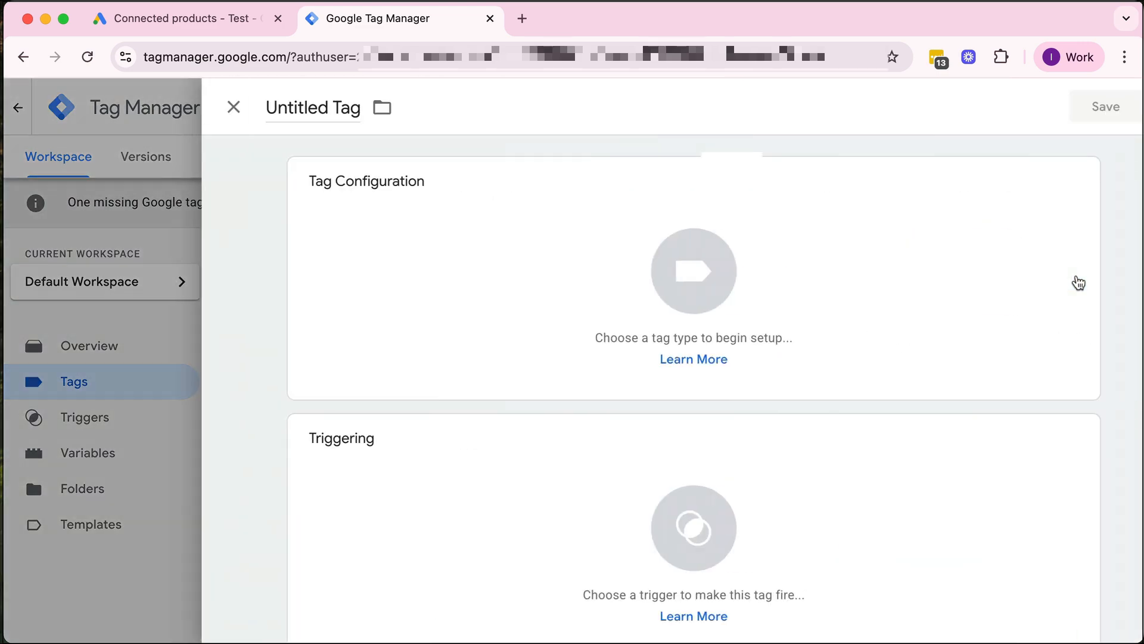
left_click(249, 106)
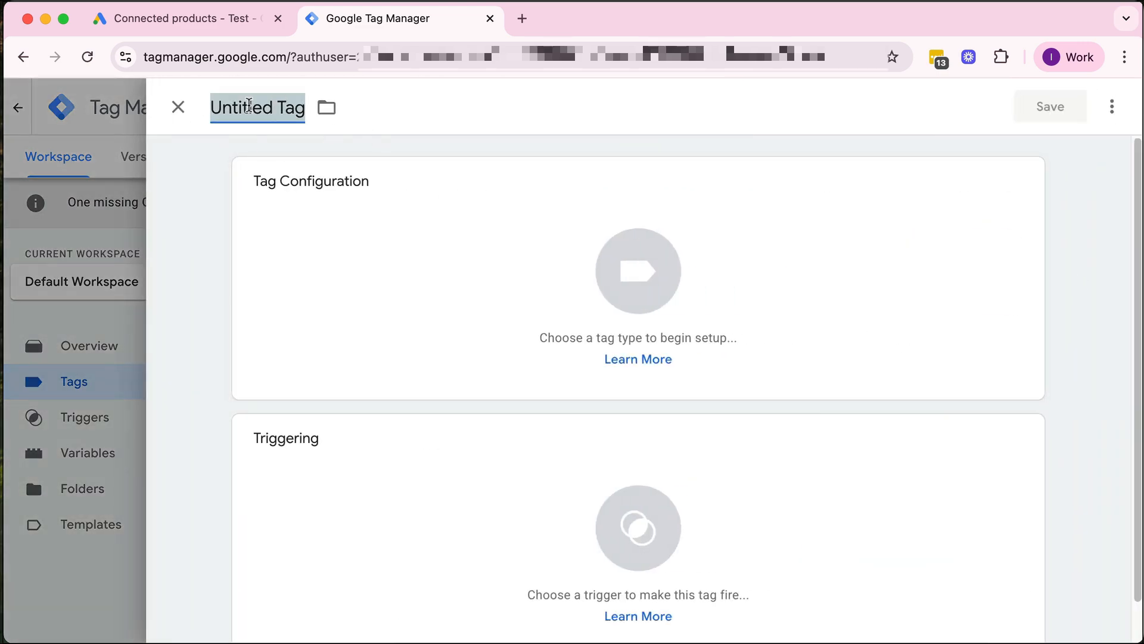
type("Google ")
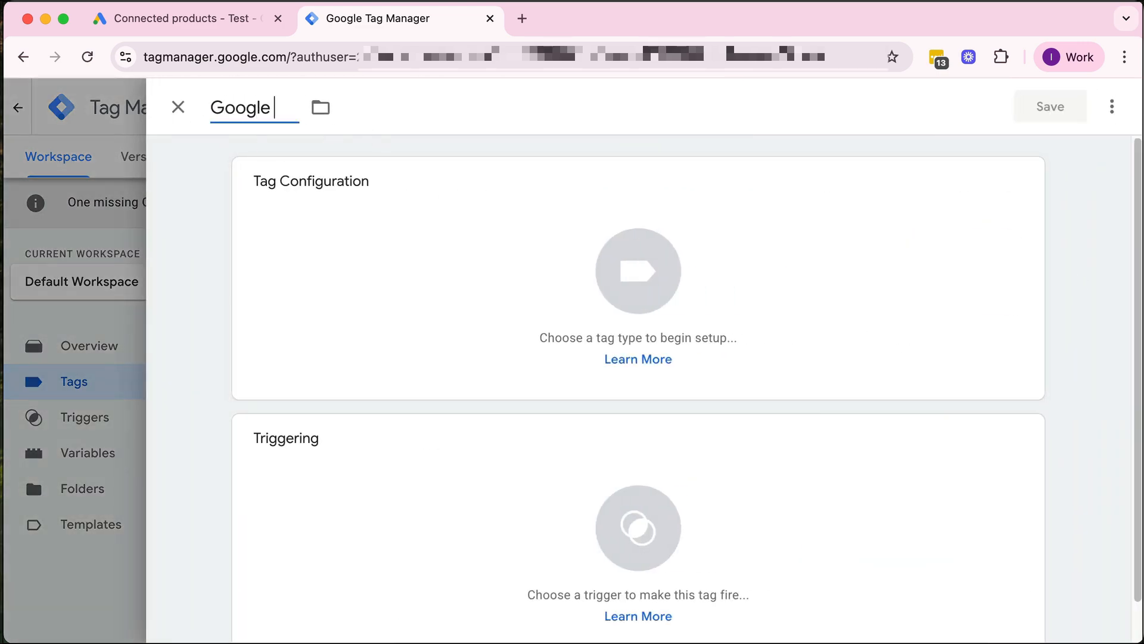
type("Tag (new)")
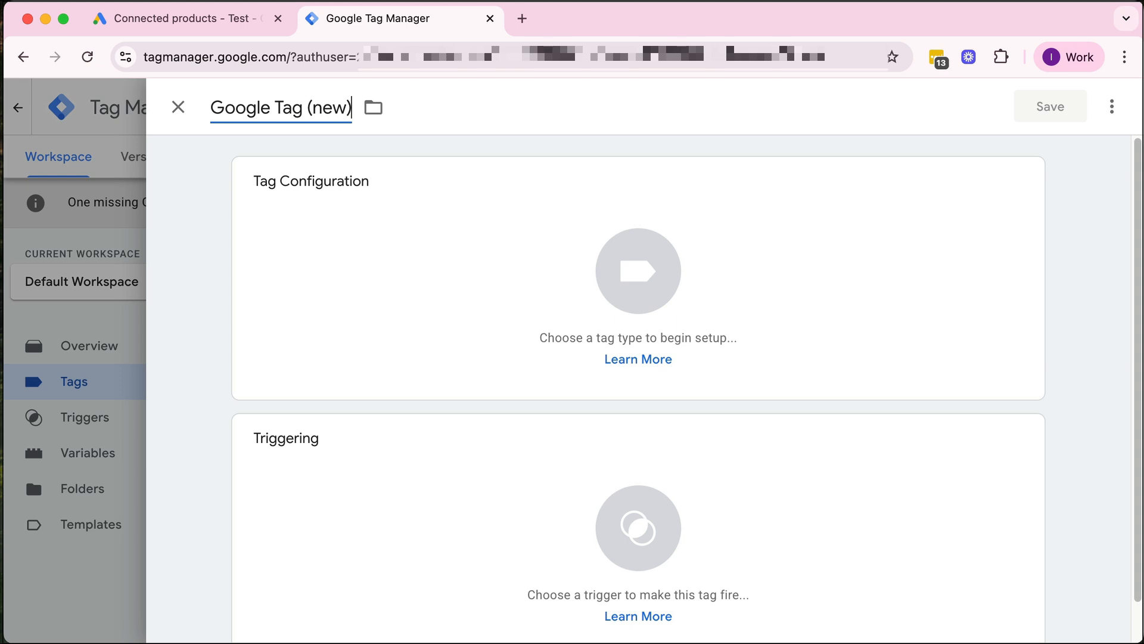
left_click(386, 263)
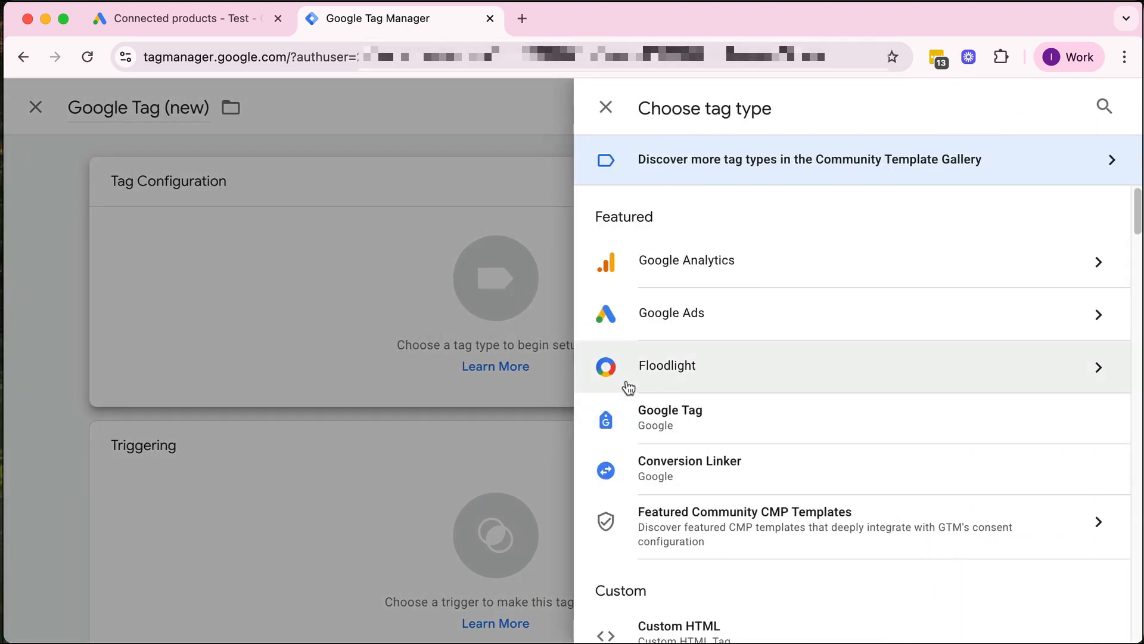
left_click(653, 431)
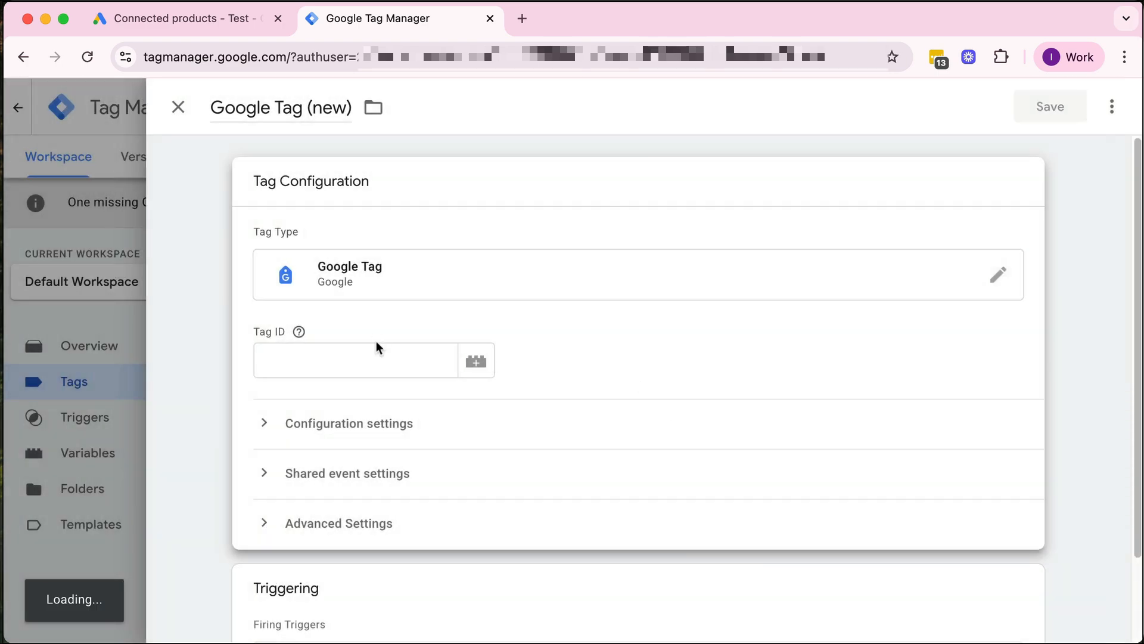
Step: Copy the AW tag ID from the Google Ads installation snippet and paste it as the new tag's Tag ID
left_click(372, 359)
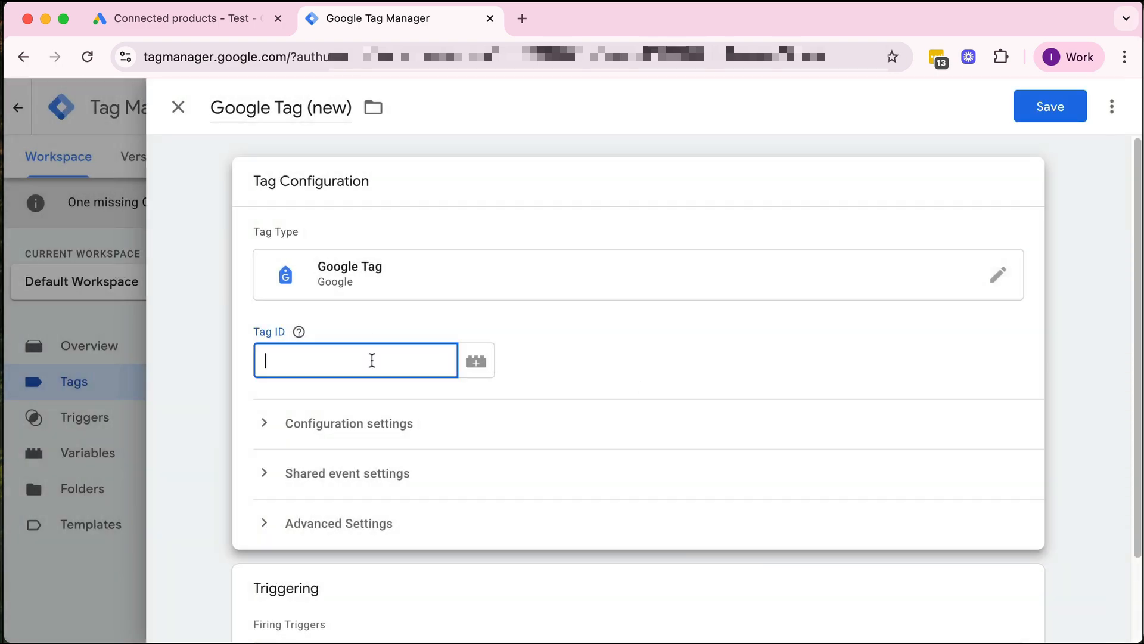
left_click(225, 21)
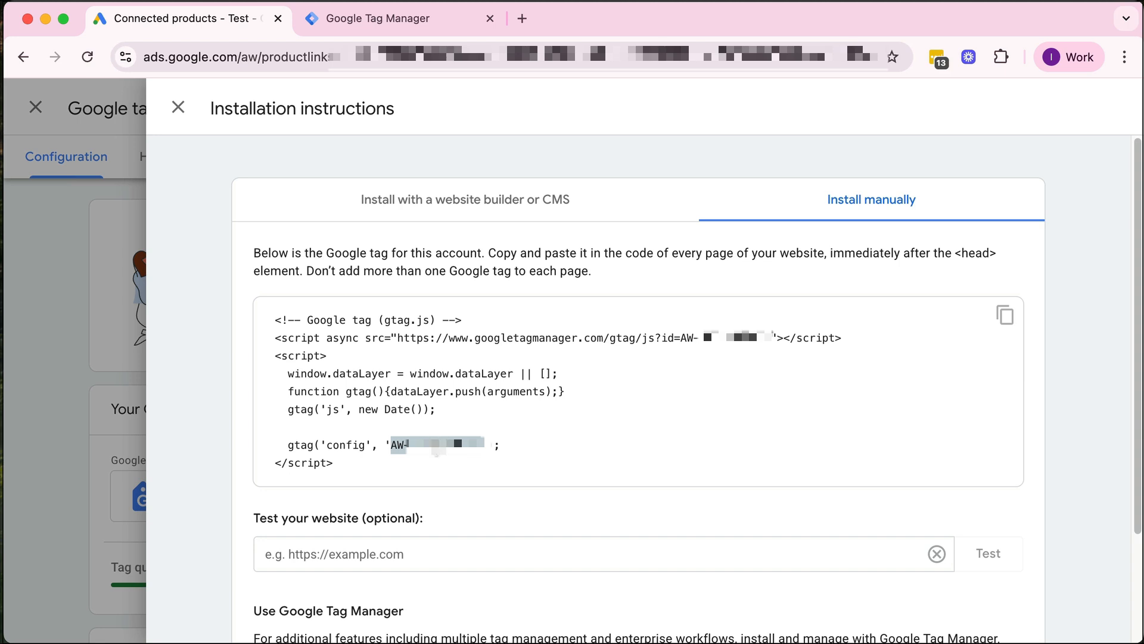
left_click(438, 448)
triple_click(428, 448)
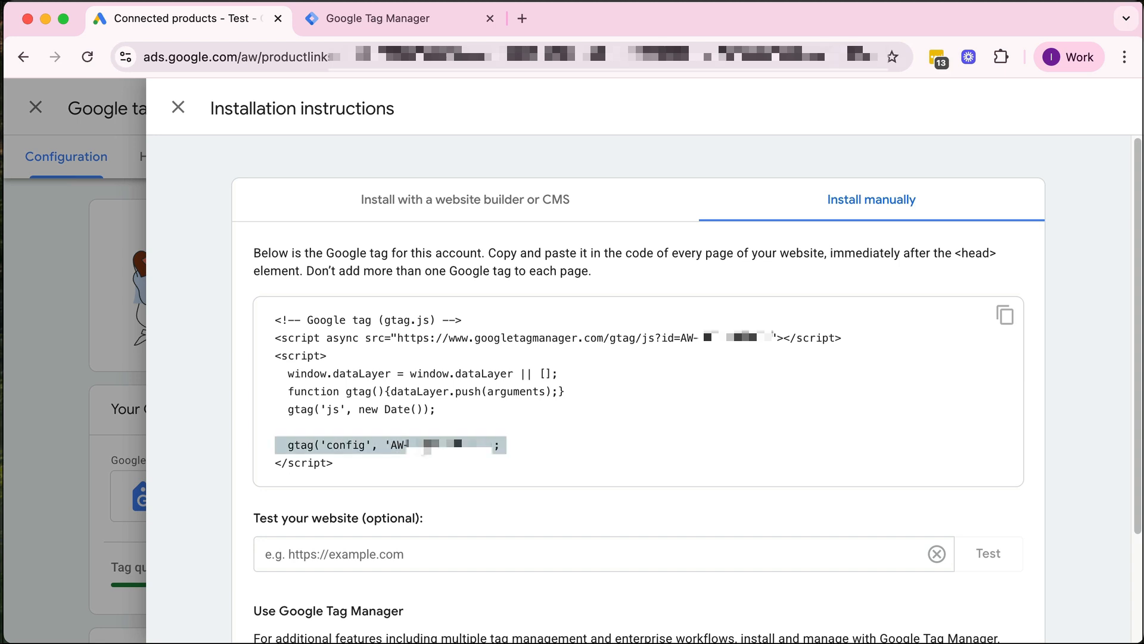
left_click_drag(391, 447, 483, 456)
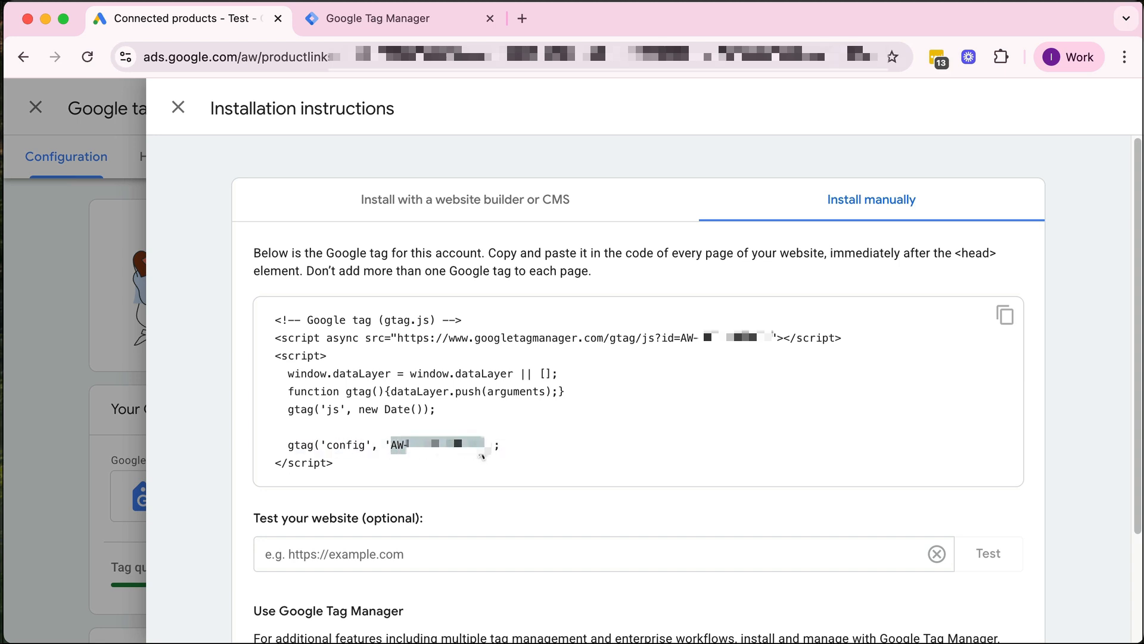
left_click(379, 18)
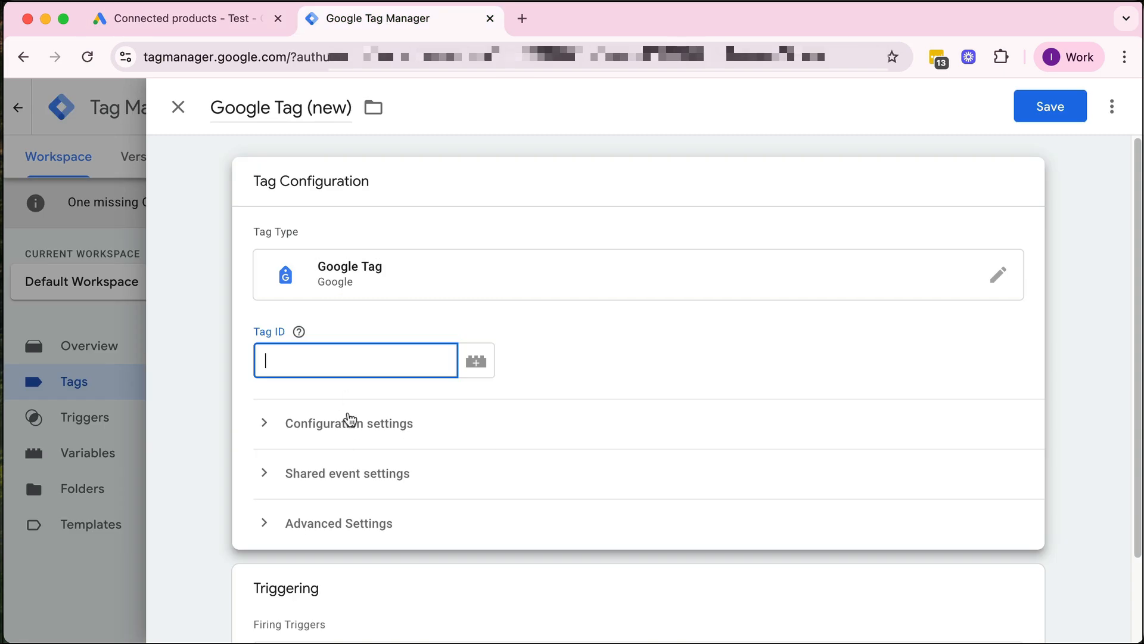
key("super+v")
Step: Check the new tag's firing trigger, save the tag, and locate it in the workspace's tag list
scroll(596, 442, "down", 3)
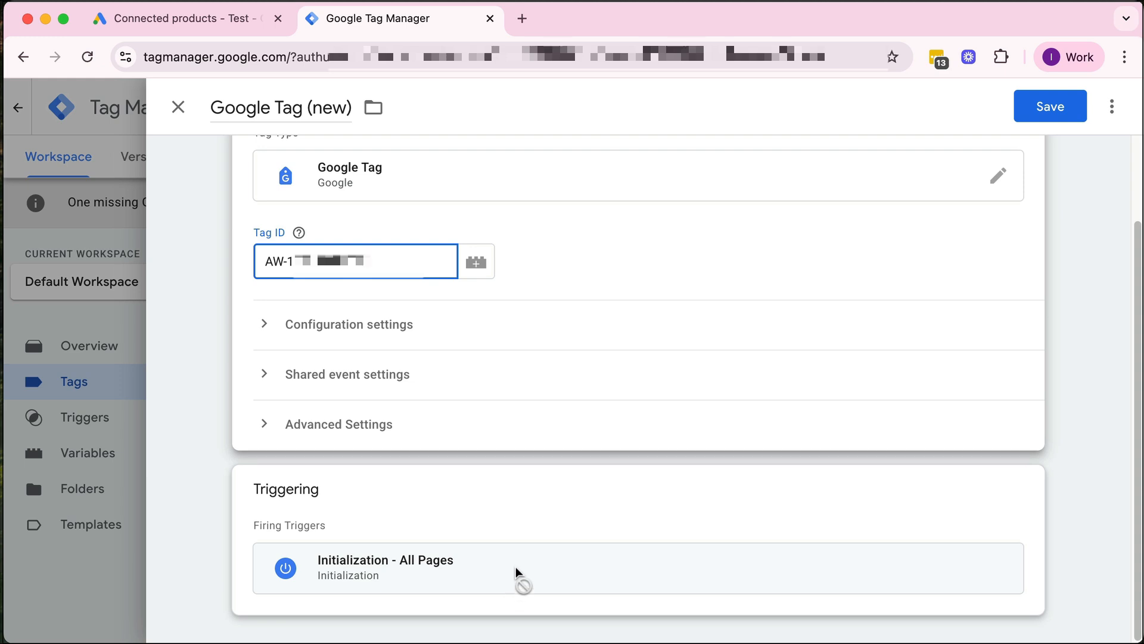
scroll(708, 416, "up", 2)
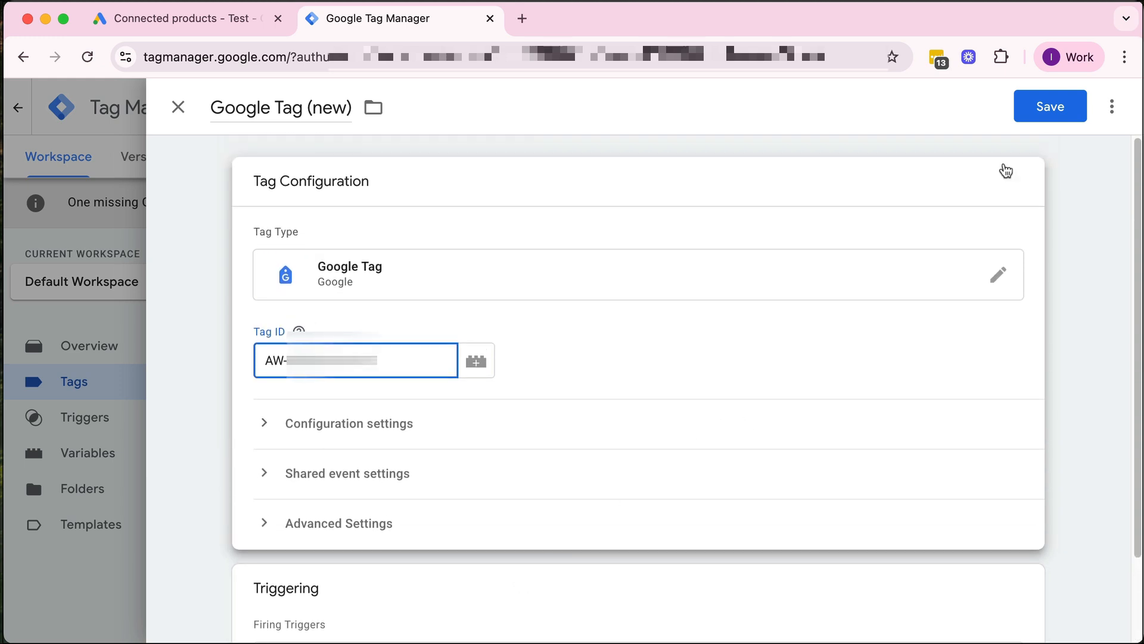
left_click(1052, 109)
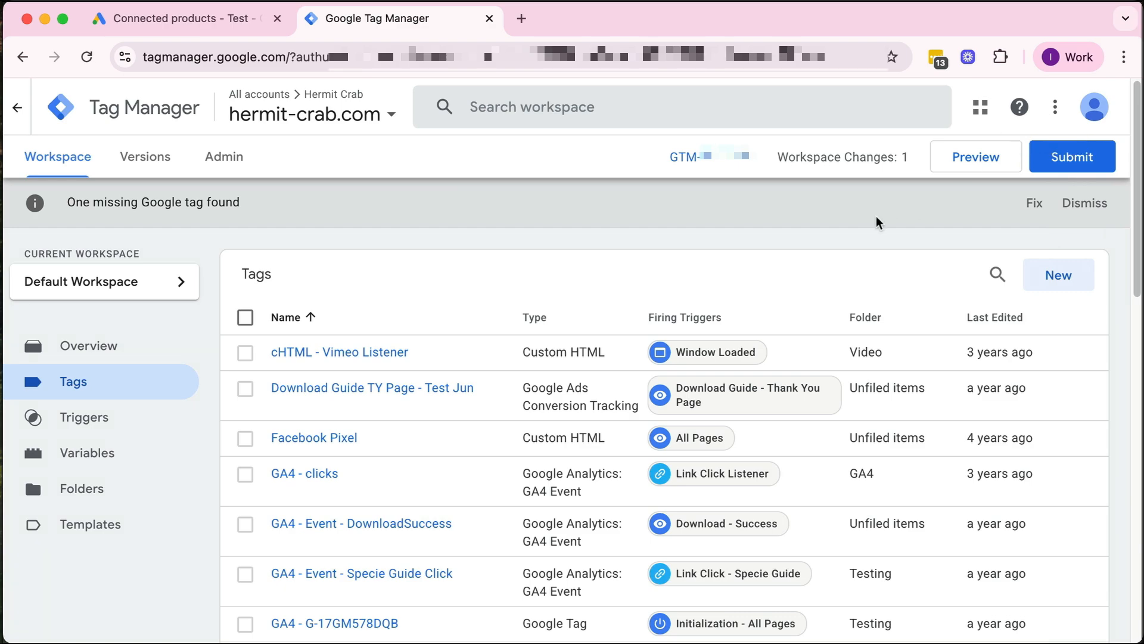
scroll(835, 340, "down", 15)
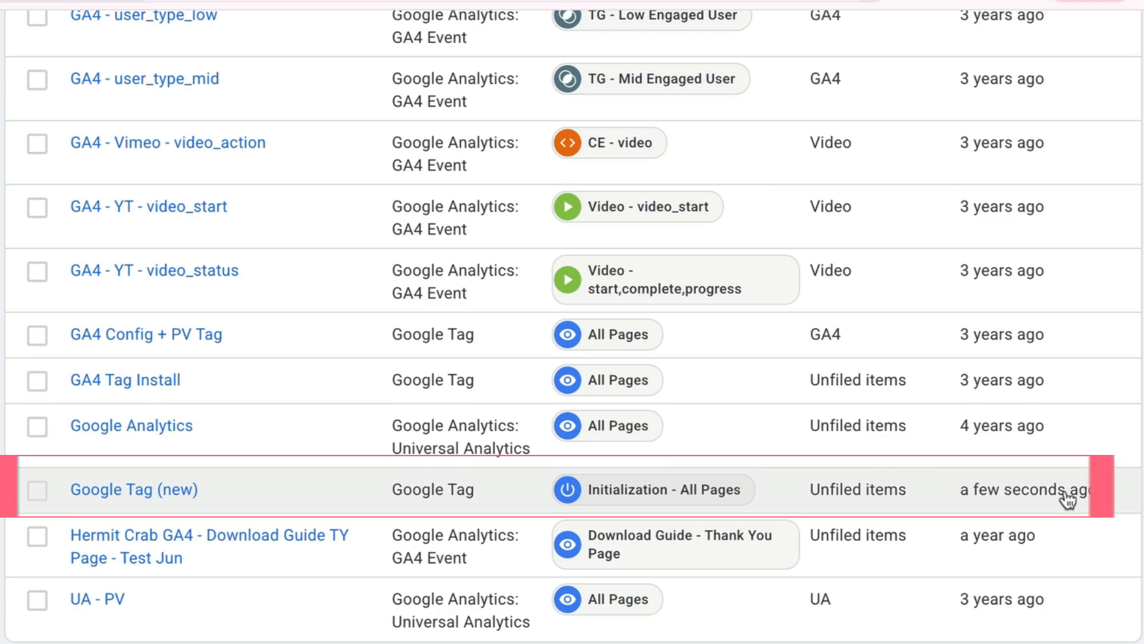
scroll(723, 358, "up", 10)
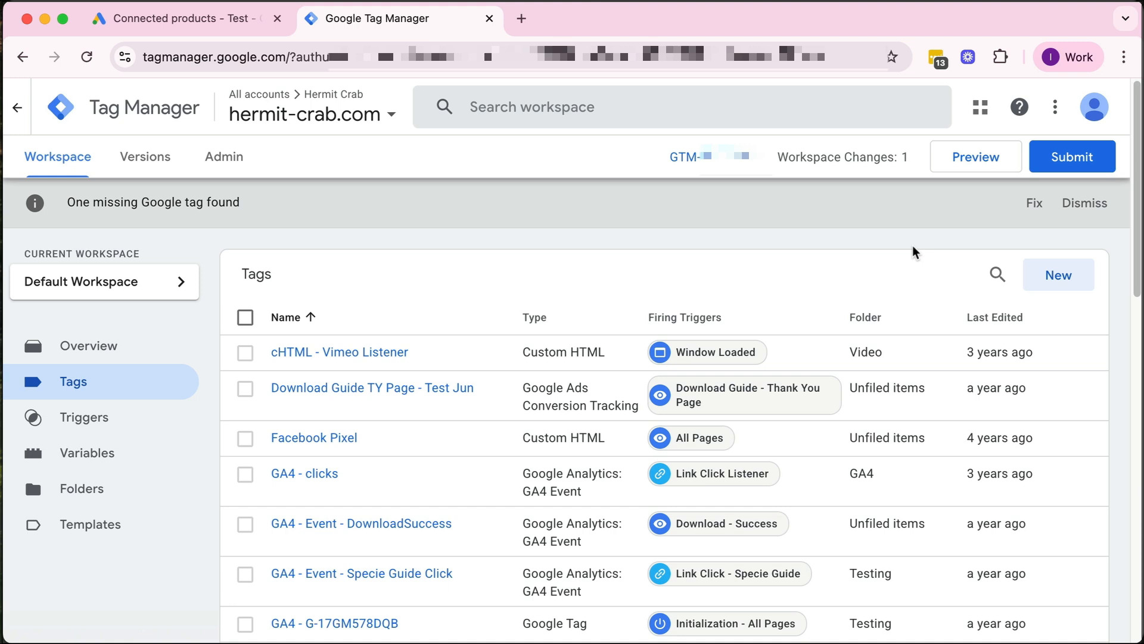
left_click(970, 171)
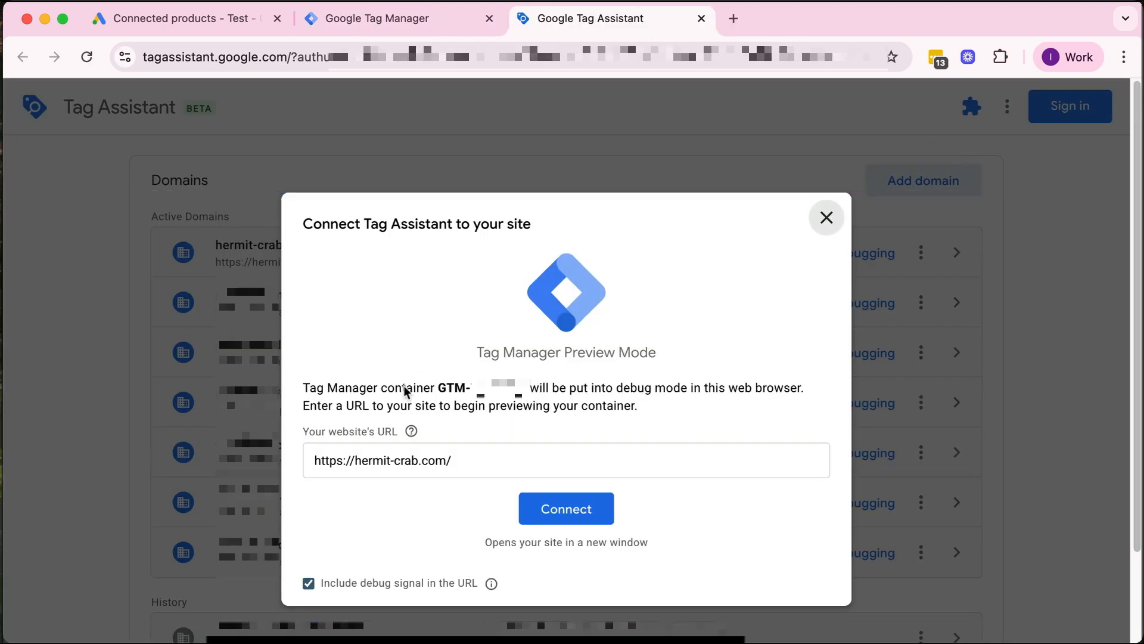
left_click(587, 510)
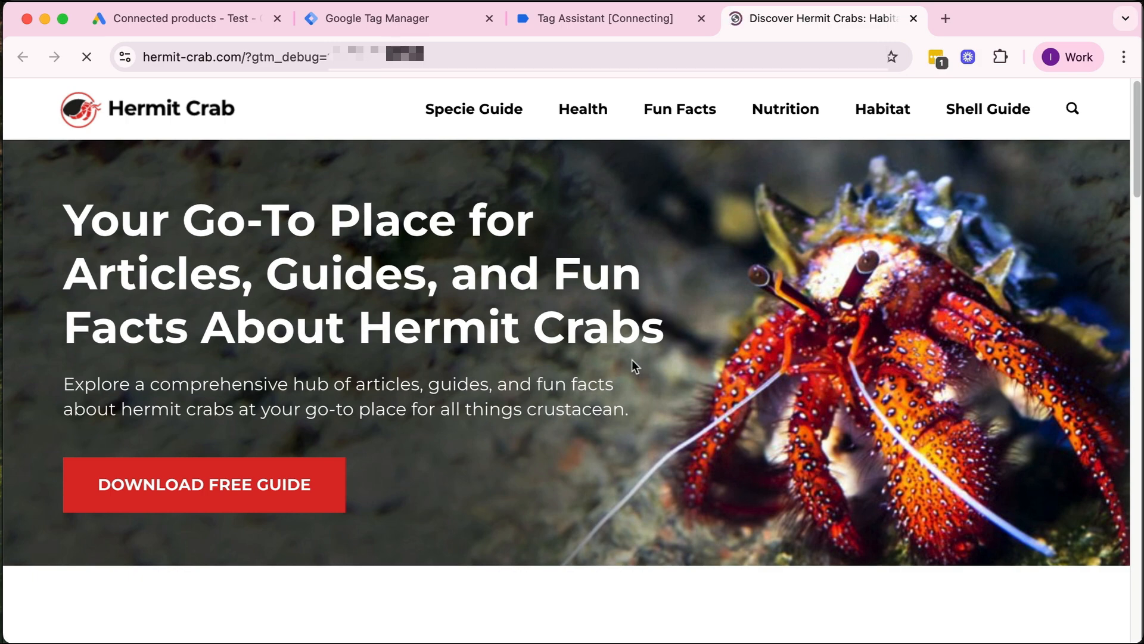
scroll(656, 197, "down", 3)
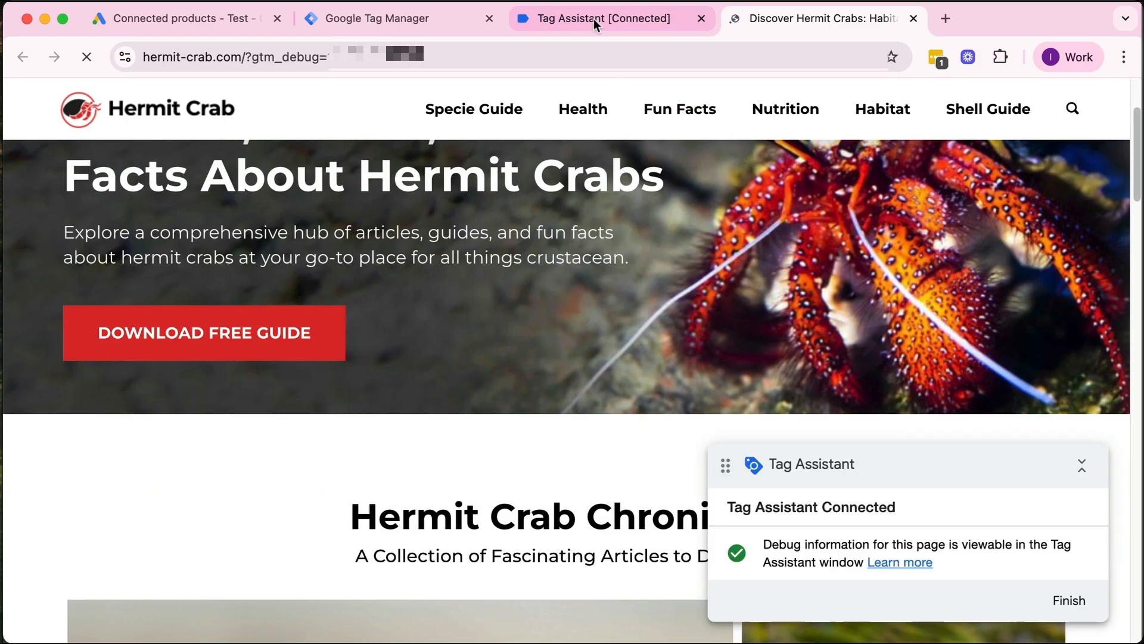
Step: In Tag Assistant, continue into the debug session and check the summary's fired tags for "Google Tag (new)"
left_click(594, 19)
left_click(575, 419)
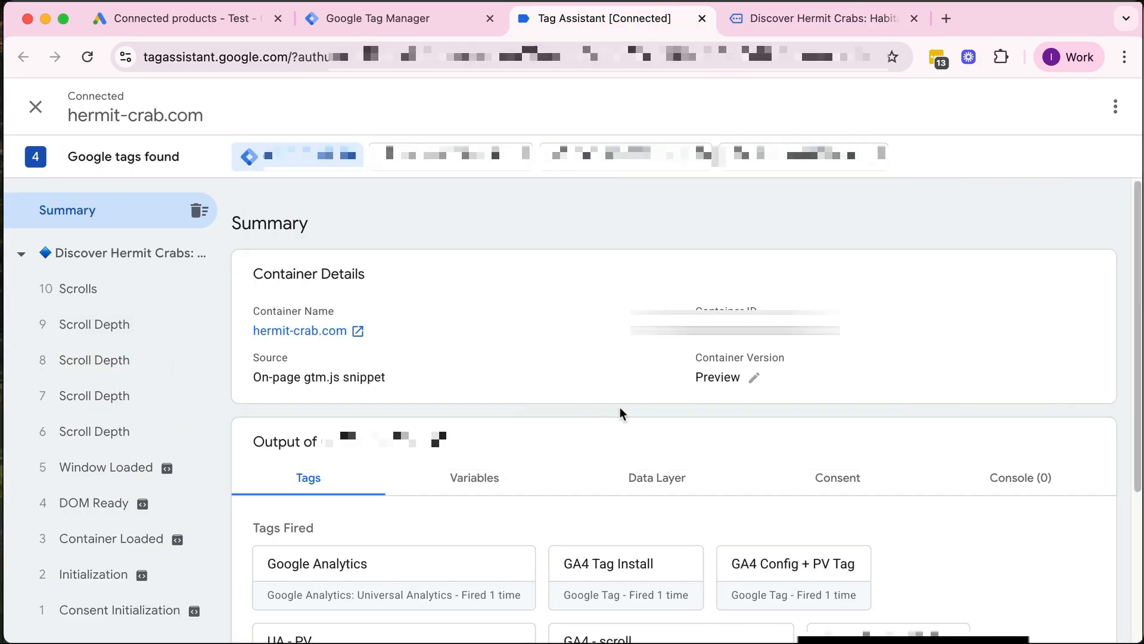
scroll(619, 413, "down", 4)
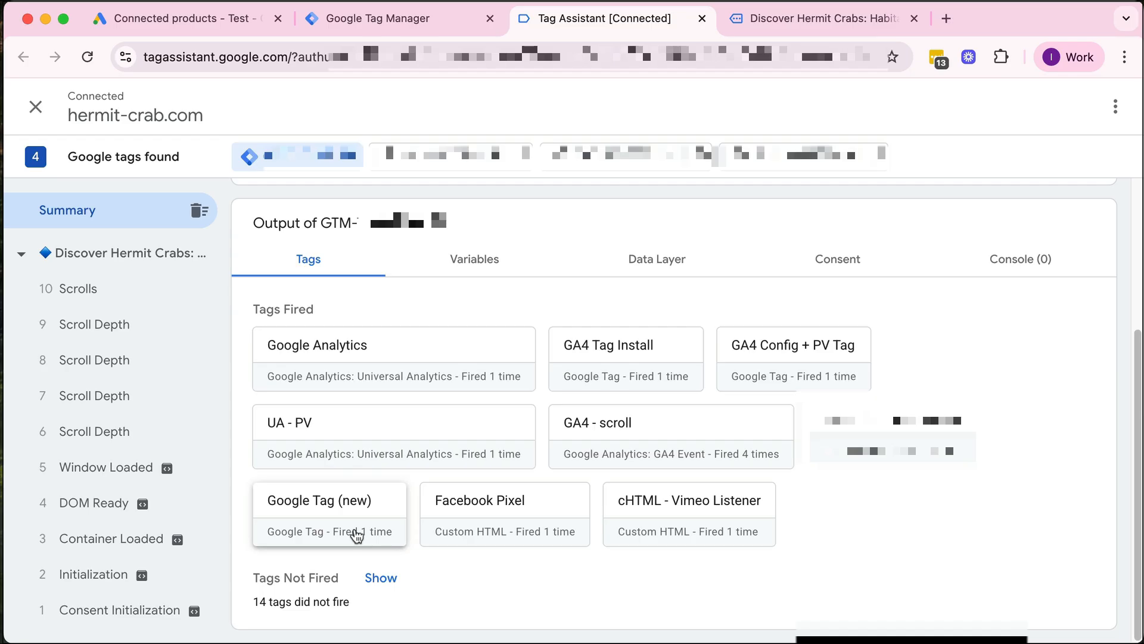
scroll(263, 465, "up", 2)
scroll(356, 536, "up", 2)
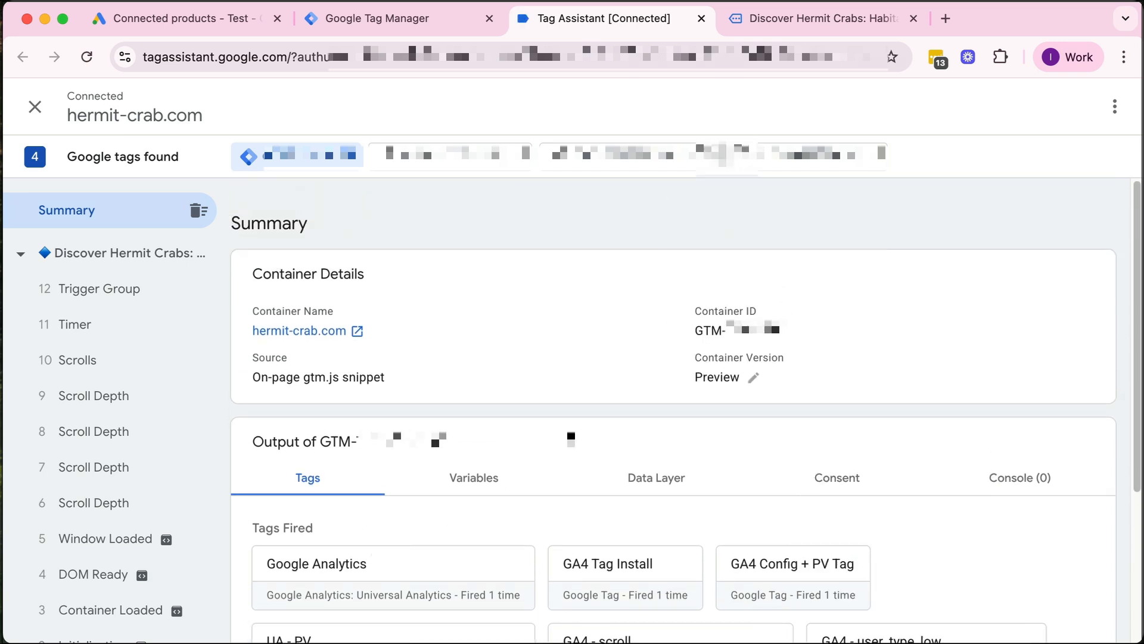
Step: Close the hermit-crab.com preview page and the Tag Assistant session, returning to the Google Tag Manager workspace
left_click(914, 18)
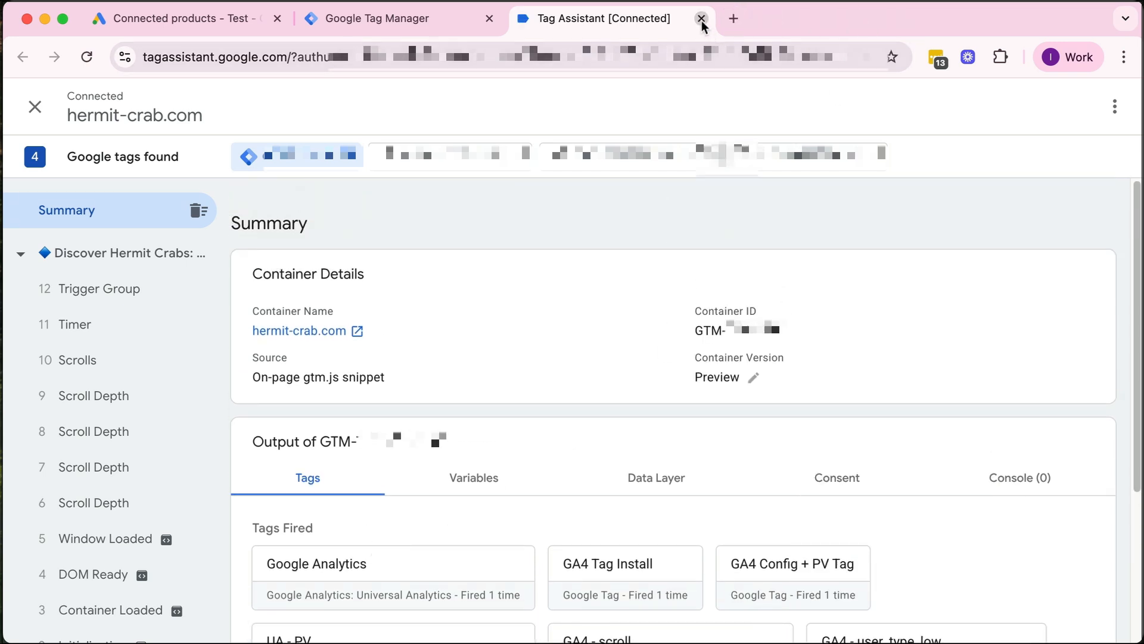
left_click(702, 18)
left_click(611, 81)
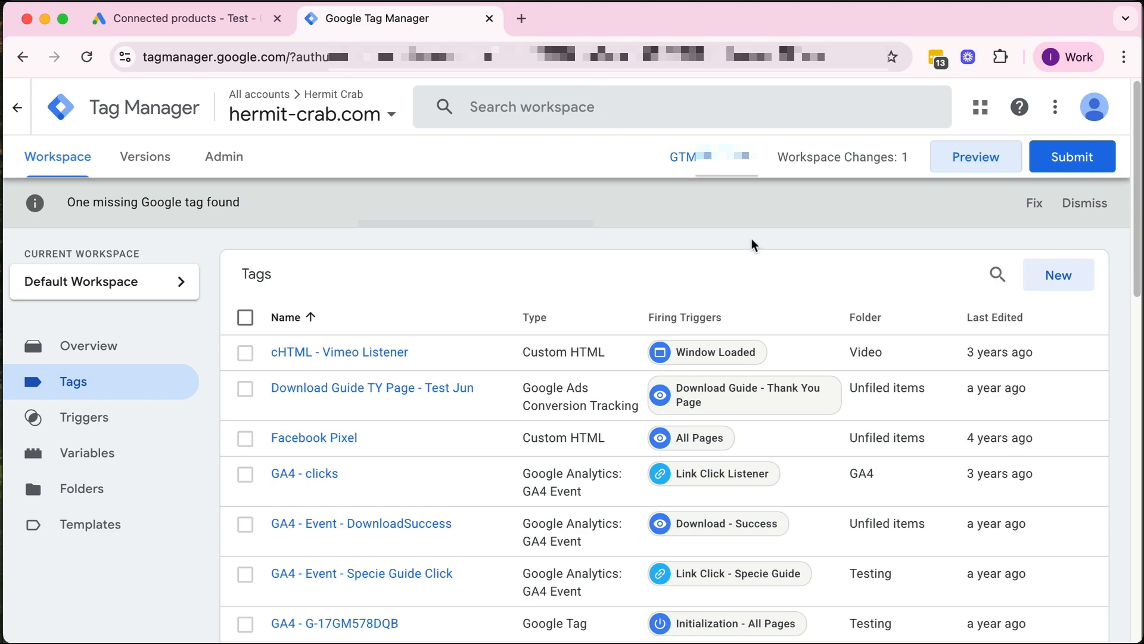
Step: Submit the workspace changes, review the added "Google Tag (new)", and publish them as a new version to the Live environment
left_click(1040, 165)
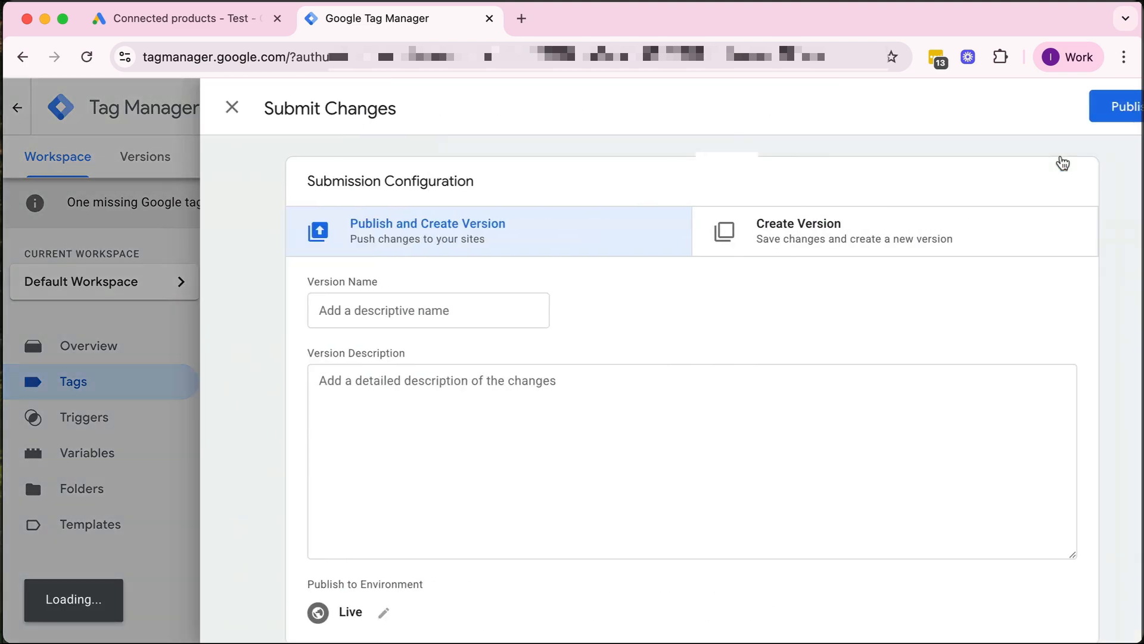
scroll(613, 384, "down", 1)
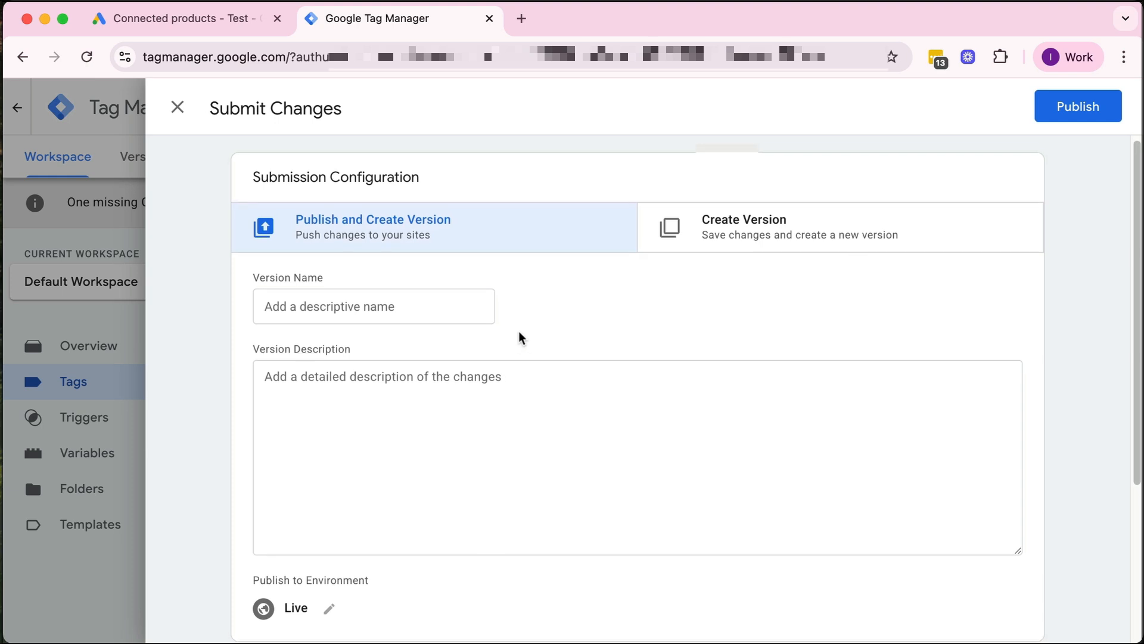
scroll(324, 396, "down", 5)
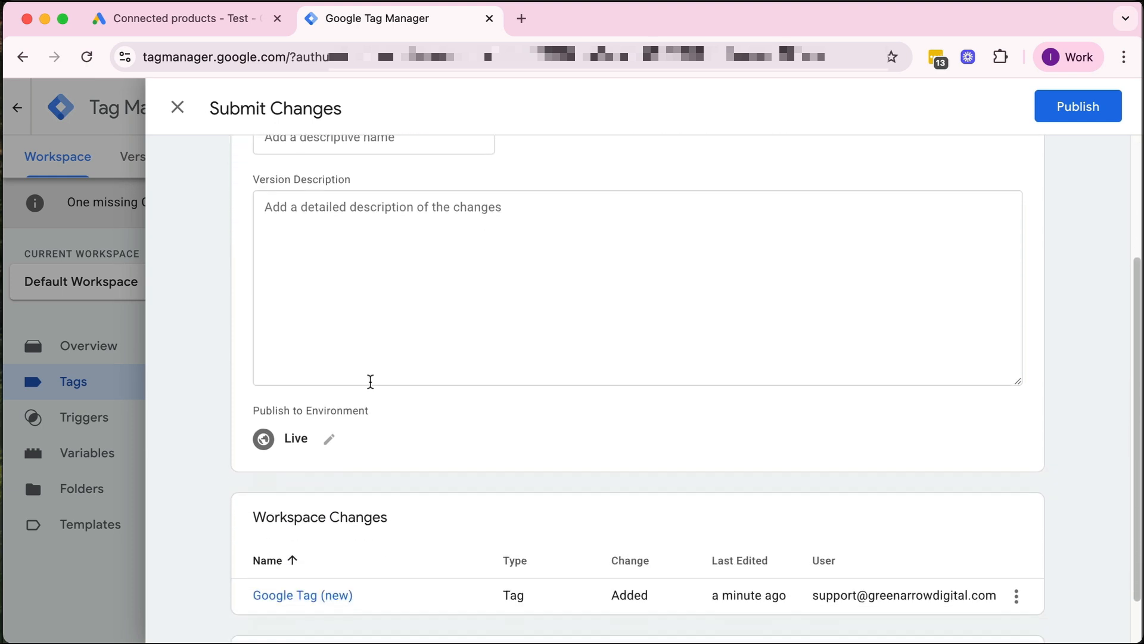
scroll(897, 285, "up", 5)
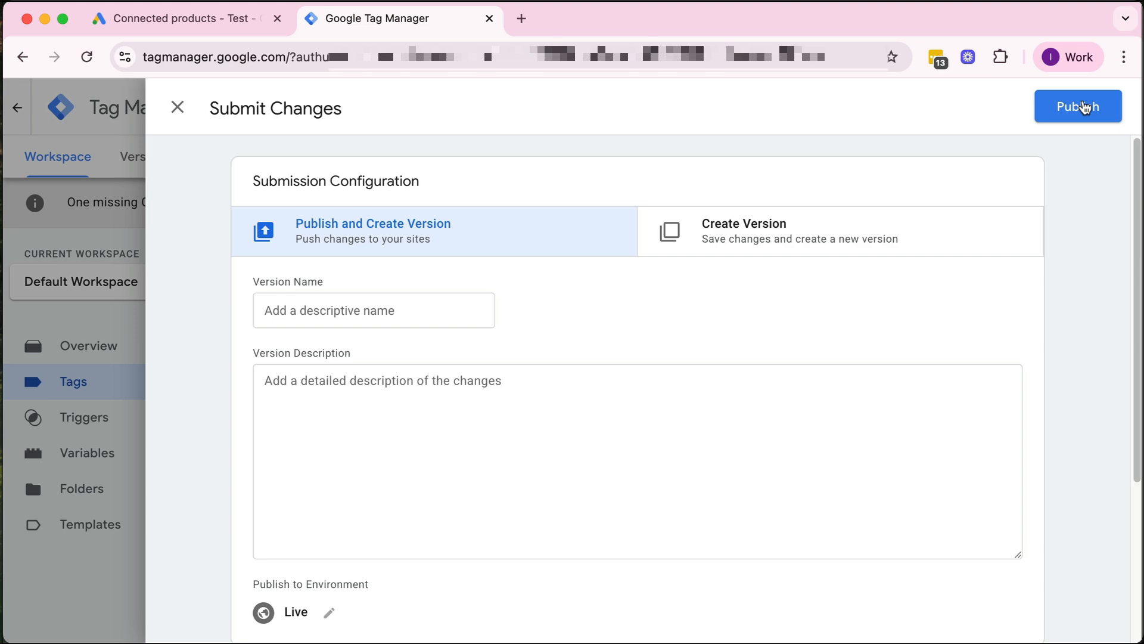
left_click(1085, 107)
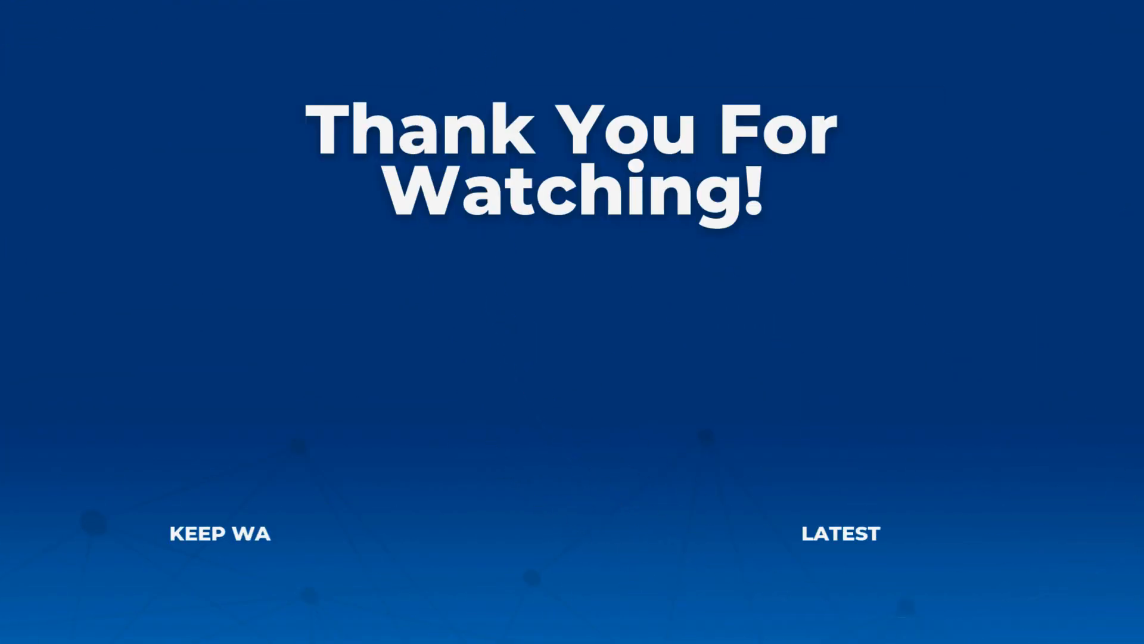